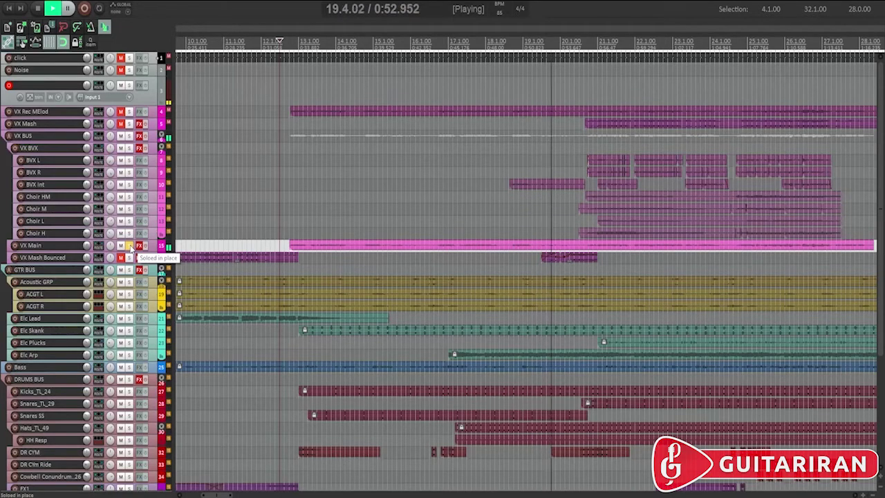
Stop playback and take the VX Main vocal track out of solo
key("space")
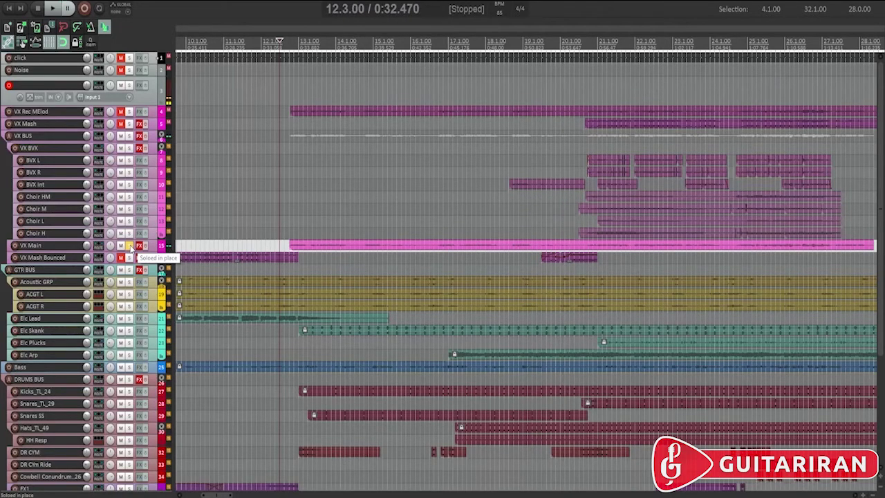
left_click(129, 246)
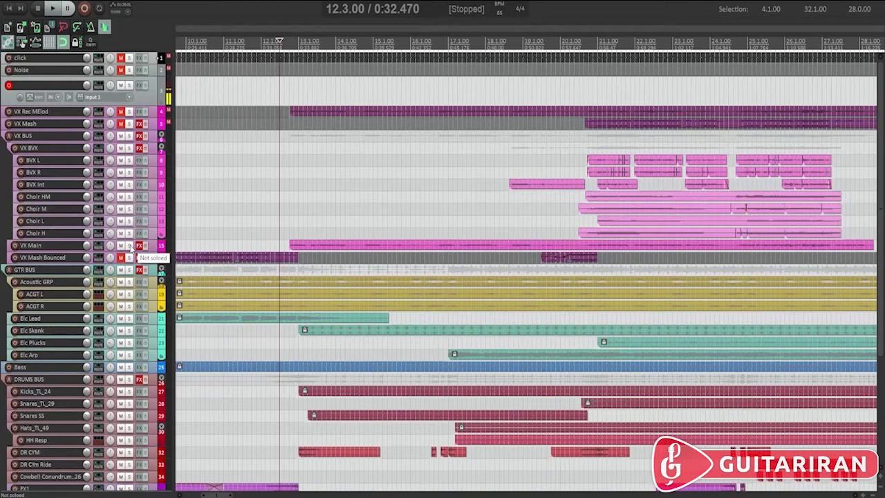
Play VX Main soloed, compare it with its effects chain bypassed and active, leave the chain active and clear the solo
left_click(129, 246)
left_click(139, 246)
key("space")
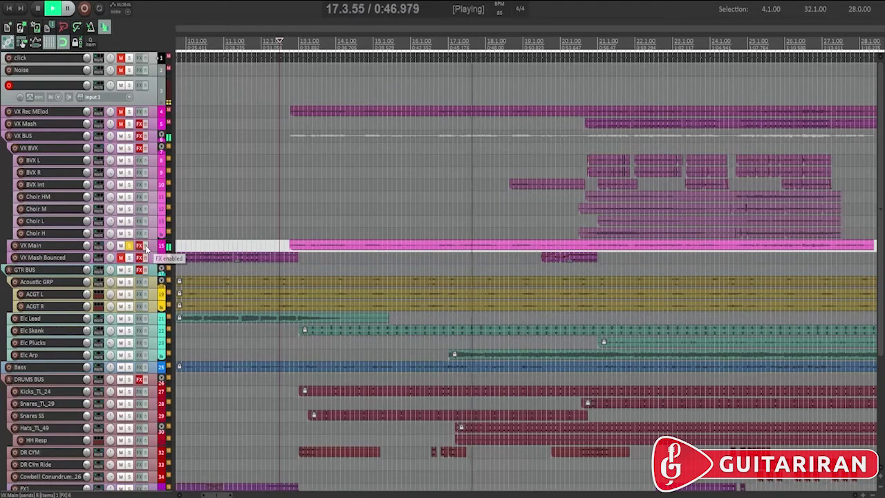
left_click(145, 247)
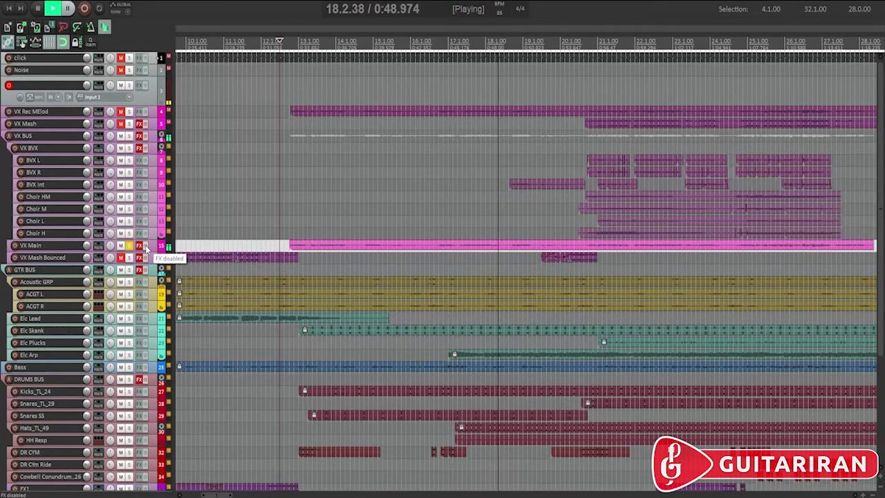
left_click(144, 246)
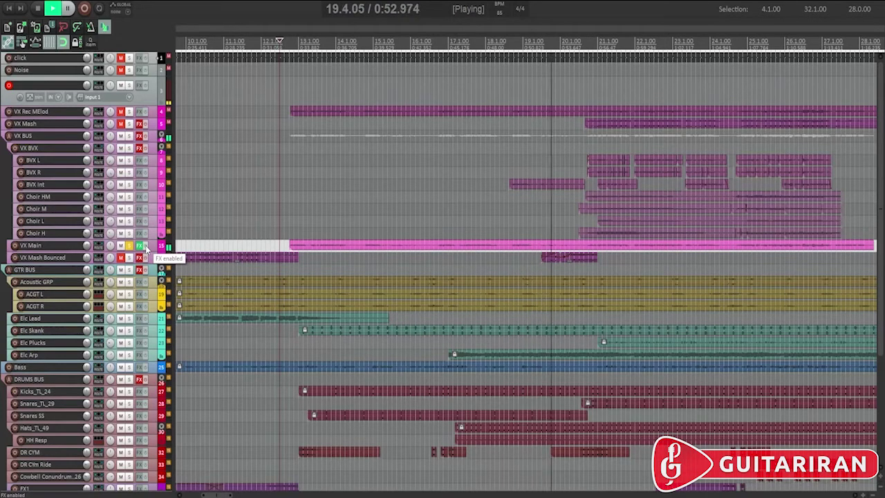
key("space")
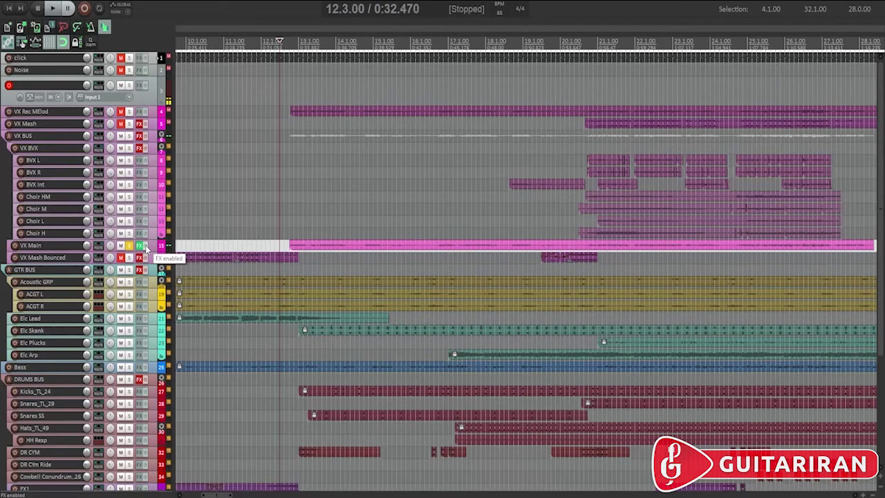
key("ctrl+a")
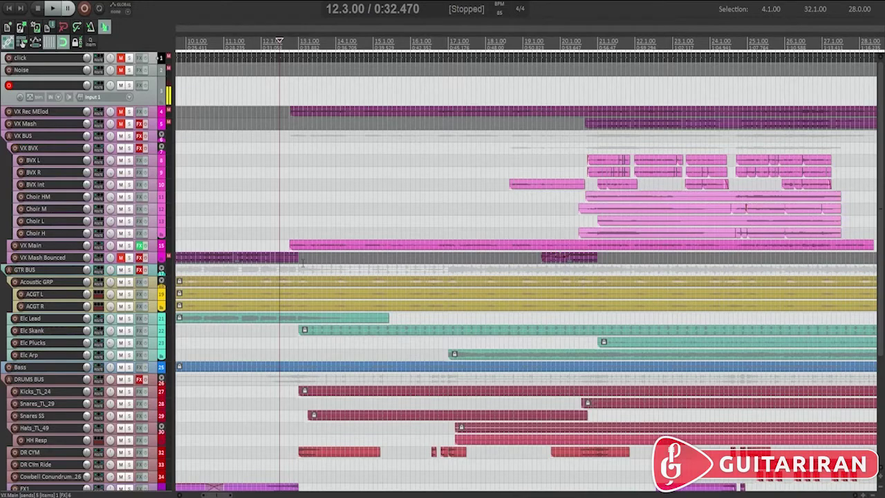
Open the VX Main effects chain and briefly audition the vocal through FabFilter Pro-DS
left_click(139, 247)
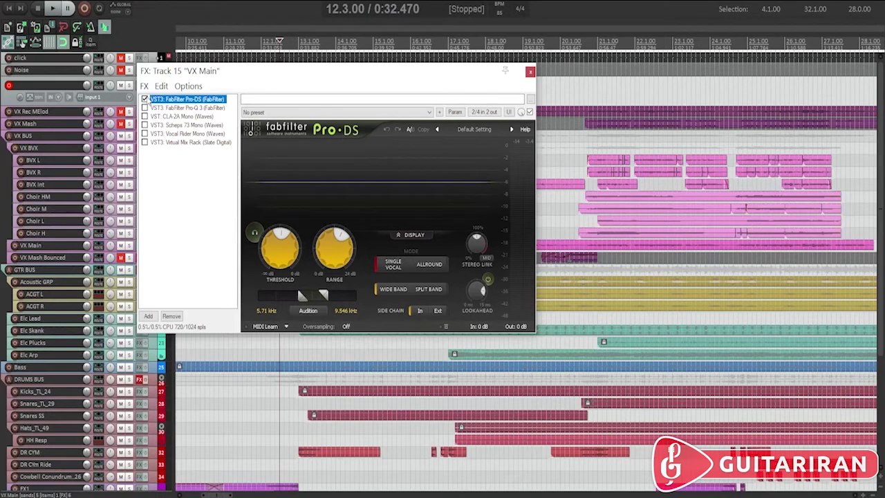
key("space")
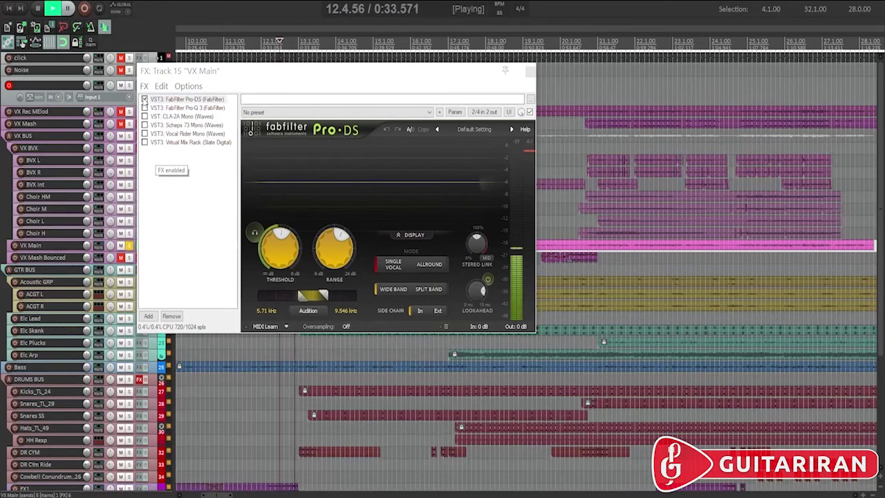
key("space")
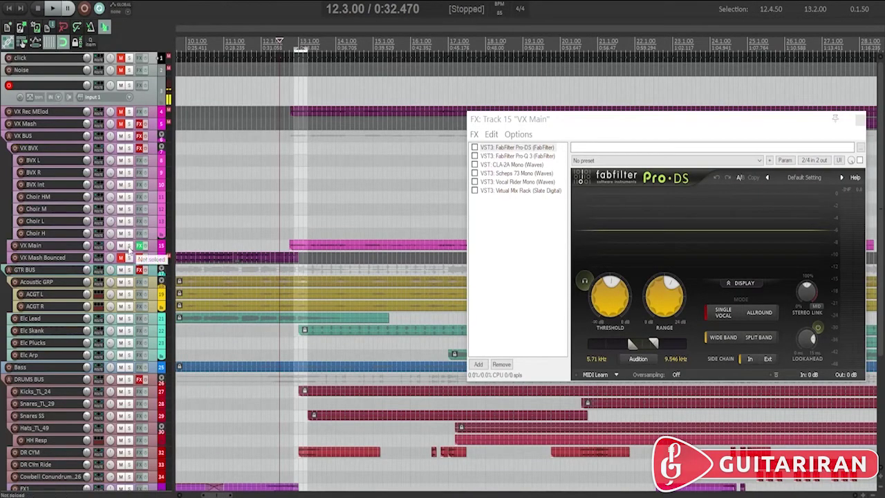
Loop the short soloed VX Main passage, compare it with Pro-DS bypassed and active, leave Pro-DS enabled and unsolo the track
left_click(130, 245)
key("space")
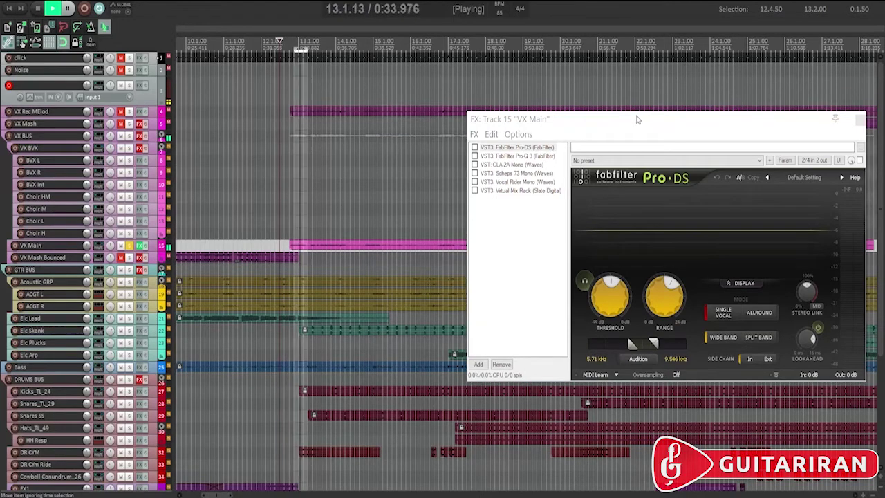
left_click_drag(637, 122, 442, 117)
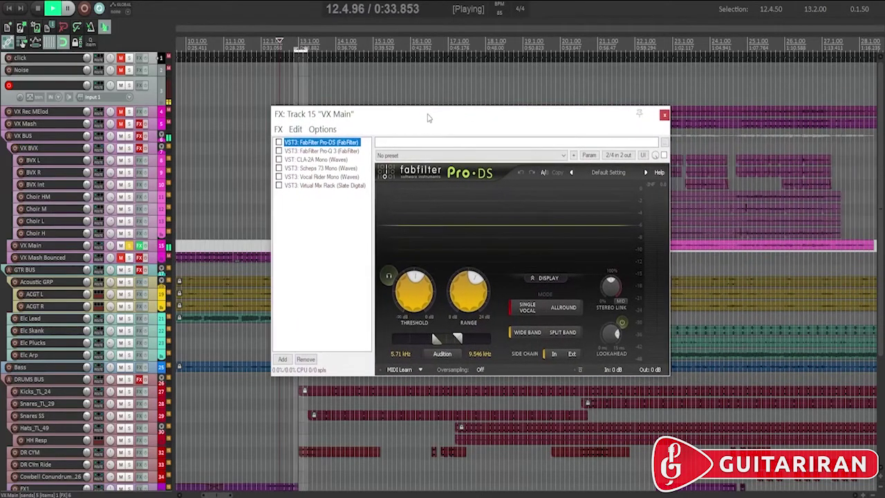
left_click_drag(321, 114, 290, 97)
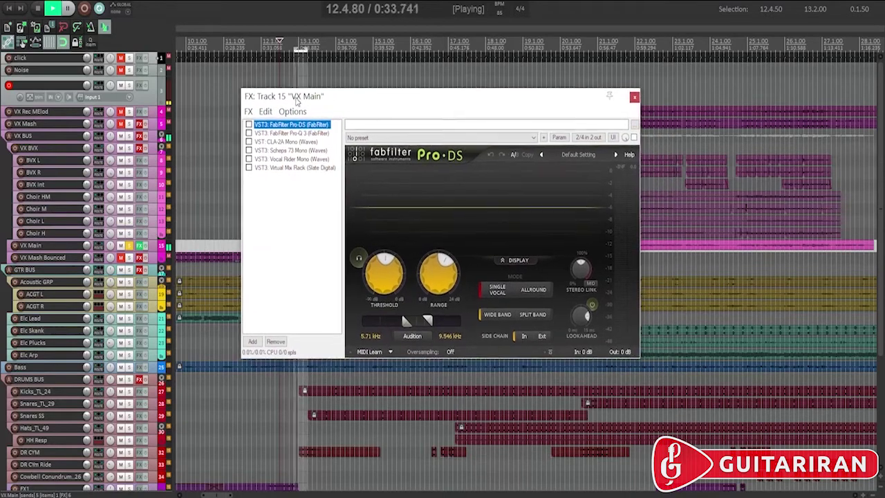
left_click(247, 125)
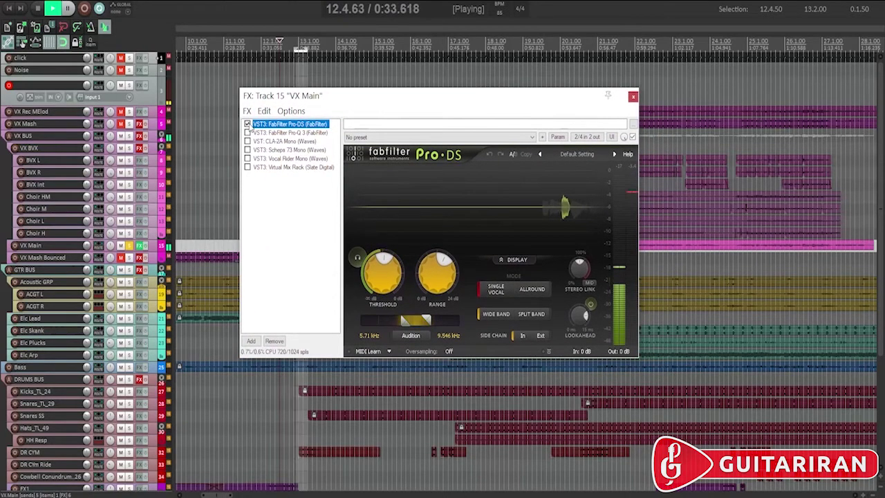
left_click(248, 124)
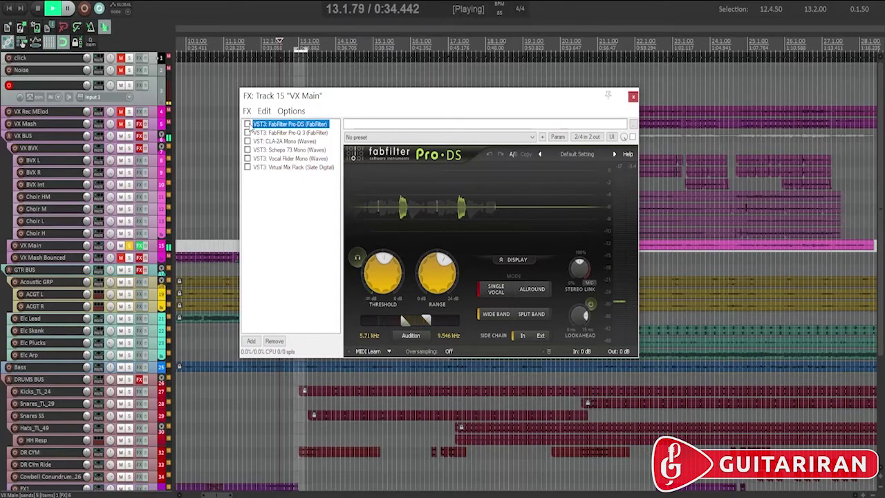
left_click(248, 124)
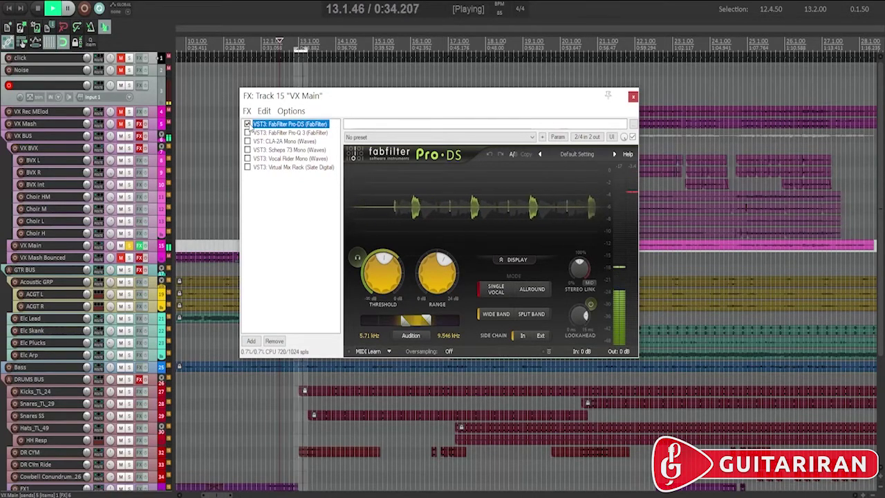
left_click(247, 124)
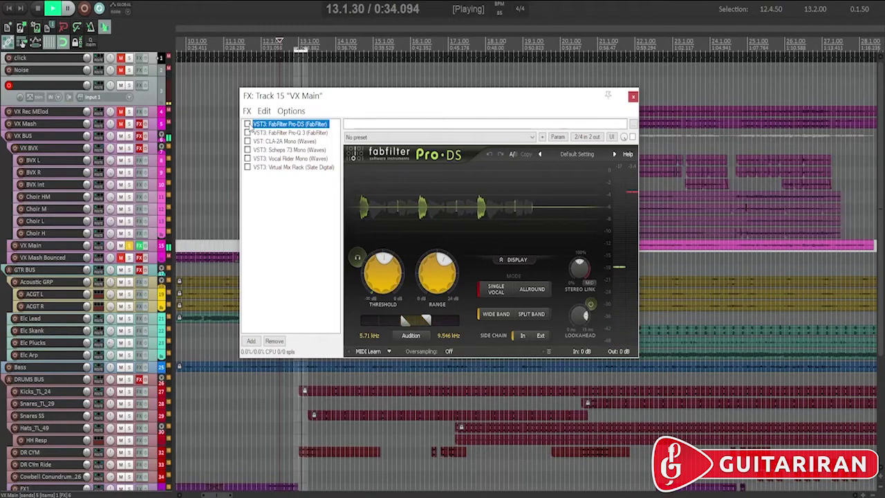
left_click(247, 125)
key("space")
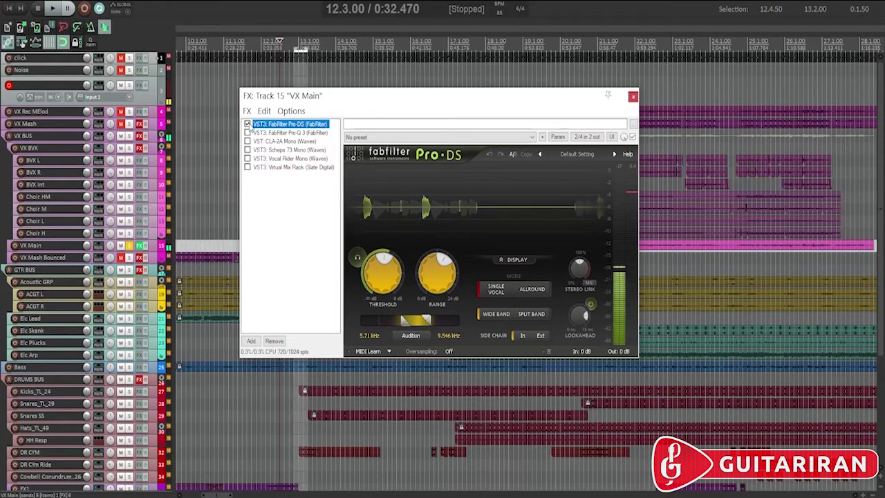
left_click(135, 244)
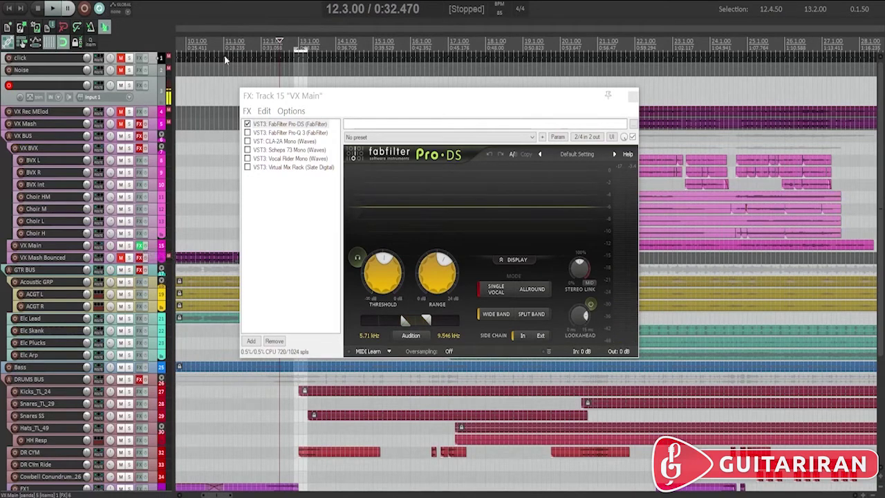
Enable FabFilter Pro-Q 3 on VX Main and inspect its EQ bands, ending with the high-frequency boost band selected
left_click_drag(282, 96, 307, 65)
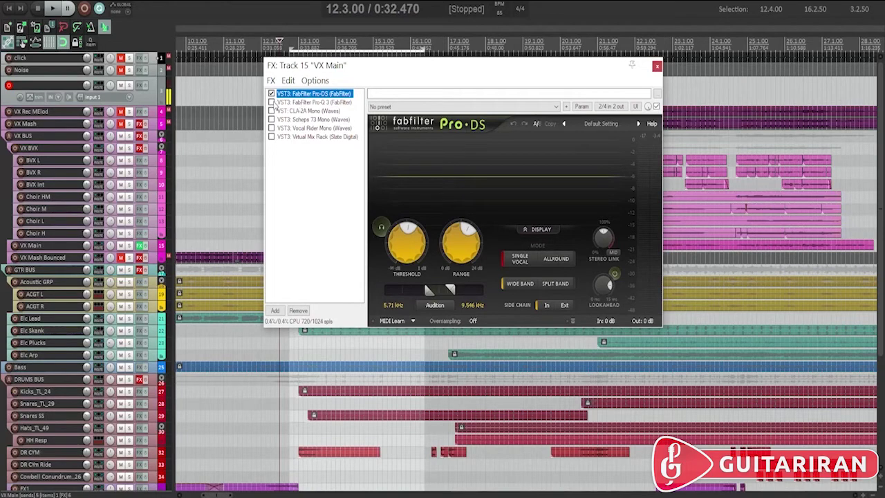
left_click(274, 102)
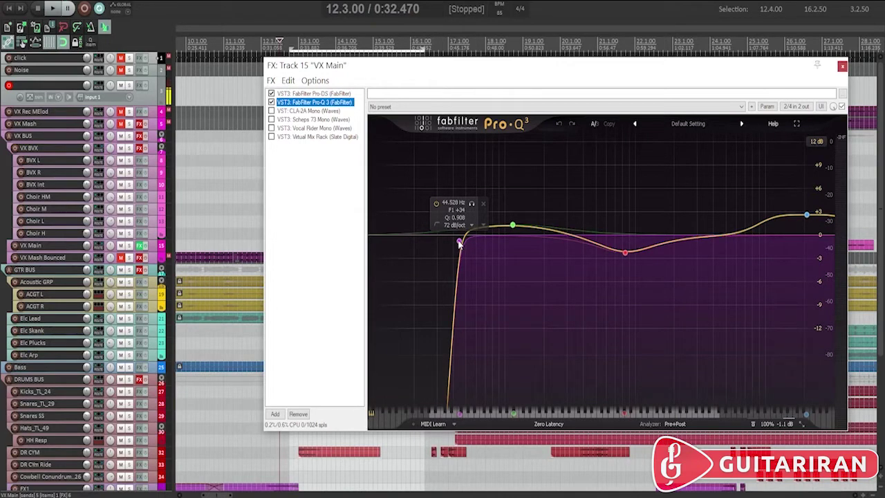
mouse_move(512, 229)
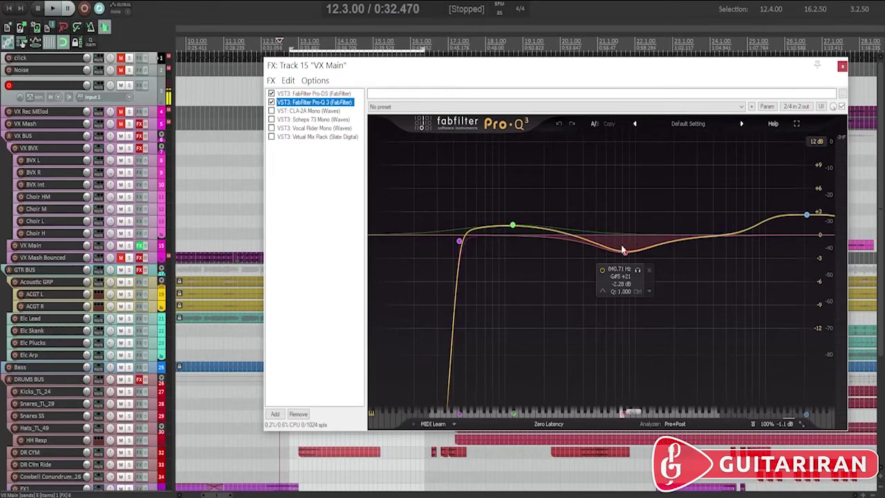
left_click(806, 215)
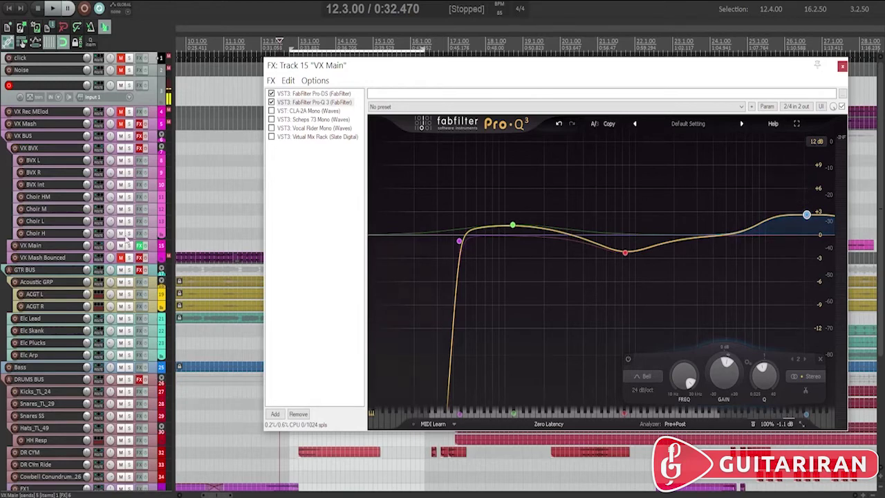
Compare soloed VX Main during playback with Pro-Q 3 bypassed and active, leave it enabled, then stop and unsolo
left_click(271, 105)
key("space")
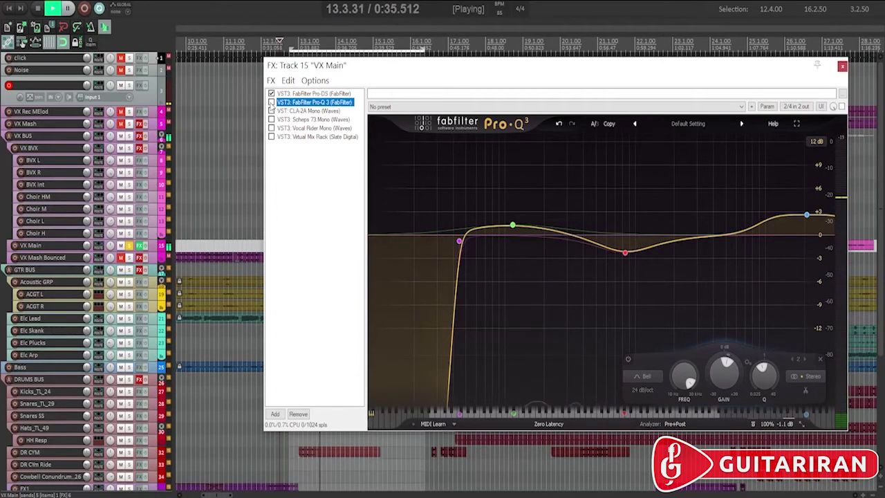
left_click(271, 102)
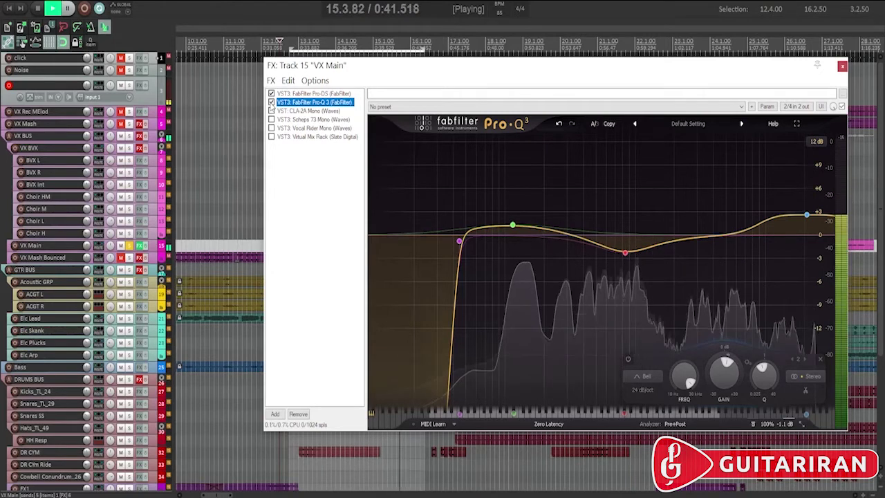
left_click(130, 252)
key("space")
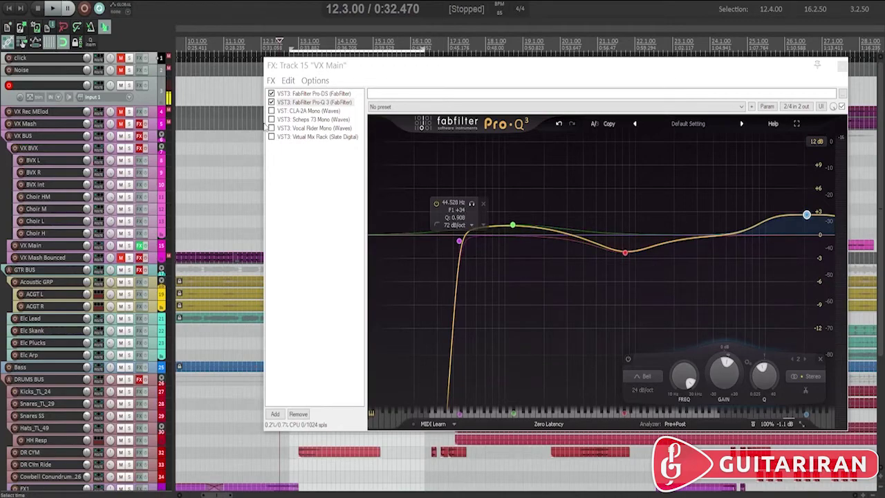
Show the CLA-2A Mono compressor, compare VX Main with it bypassed and active, leave it enabled, then stop and unsolo
left_click(314, 112)
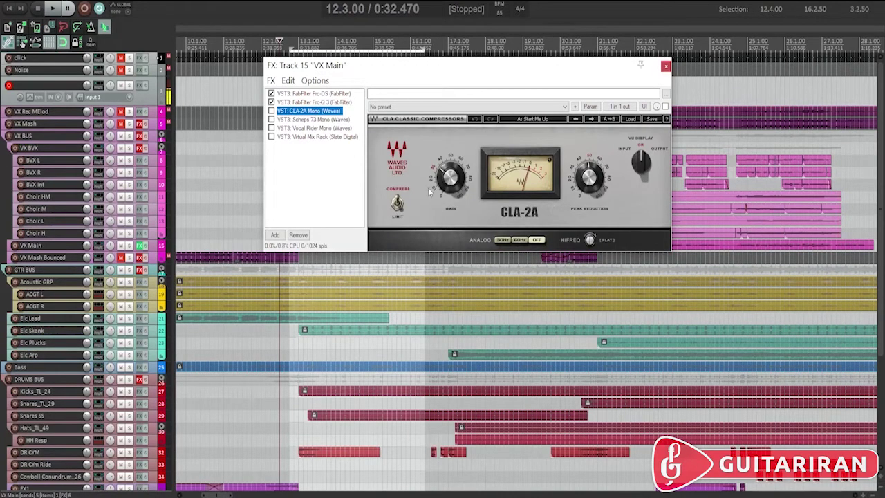
left_click(522, 237)
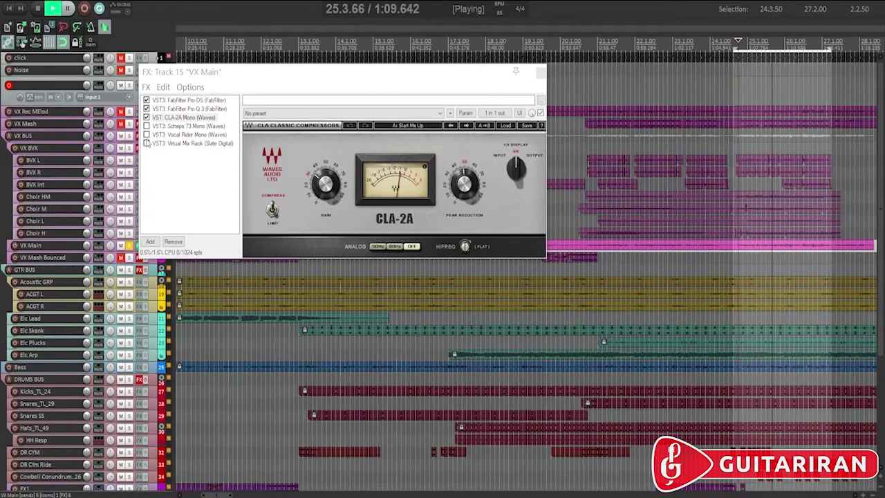
left_click(146, 118)
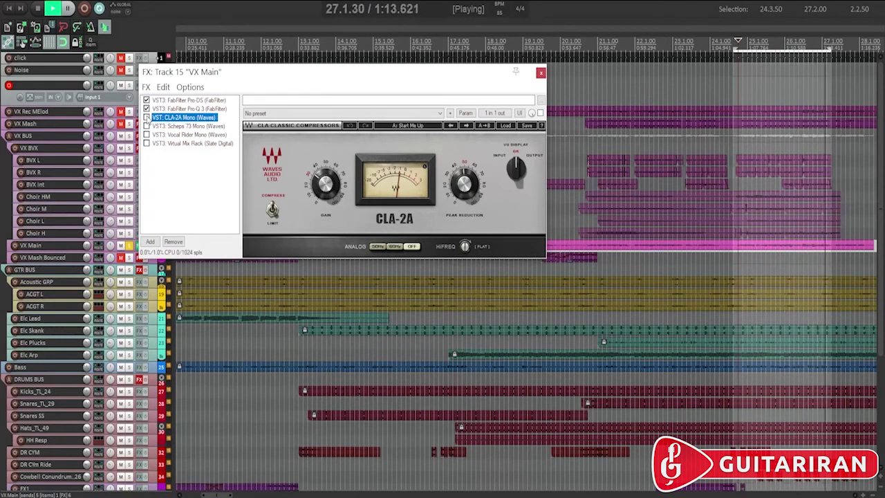
left_click(147, 117)
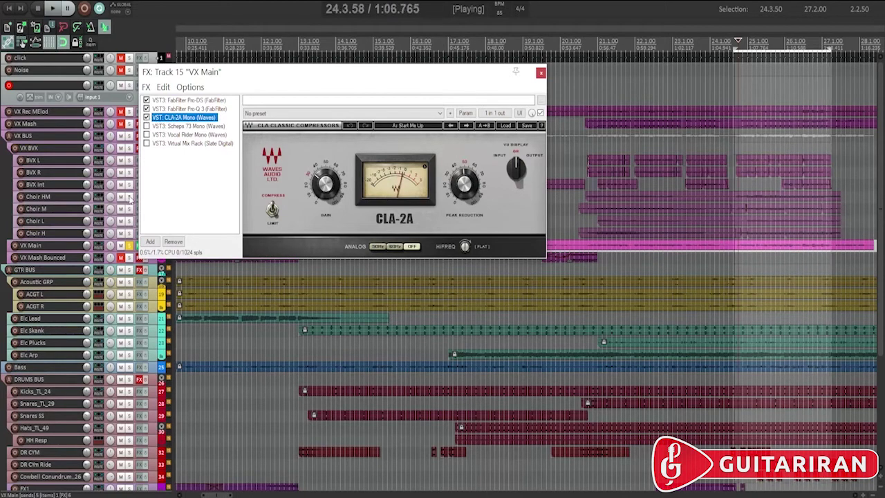
key("space")
left_click(129, 245)
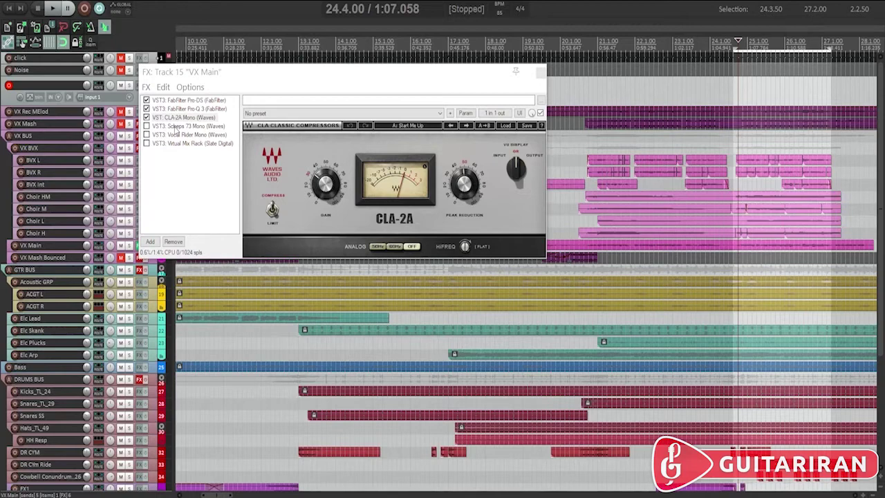
Show Scheps 73 Mono, play VX Main soloed and compare the vocal with the plugin bypassed and active, leaving it enabled
left_click(177, 127)
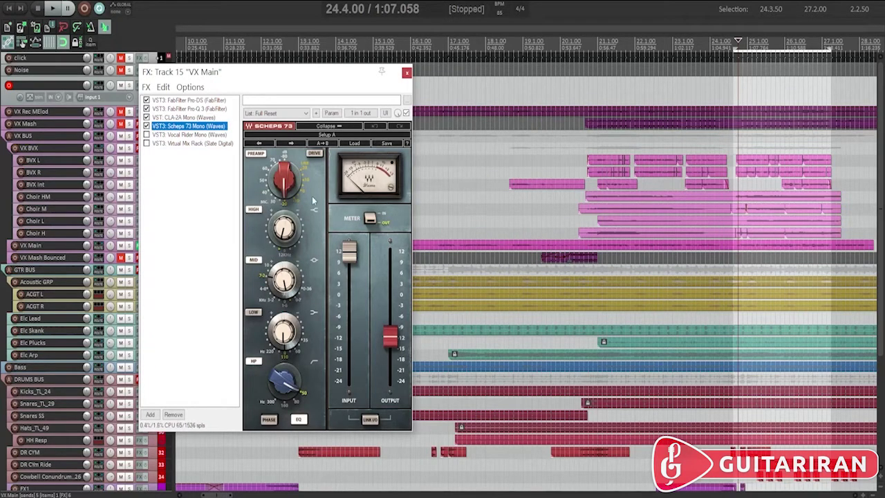
left_click(129, 247)
key("space")
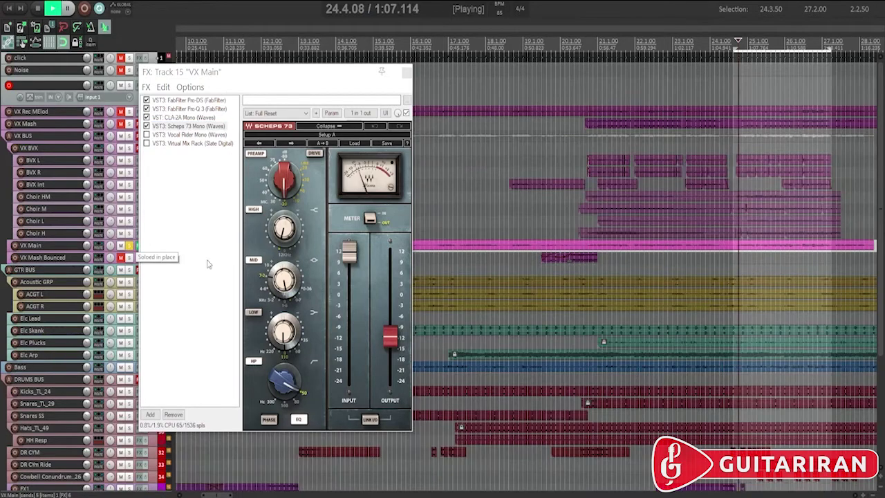
left_click(148, 127)
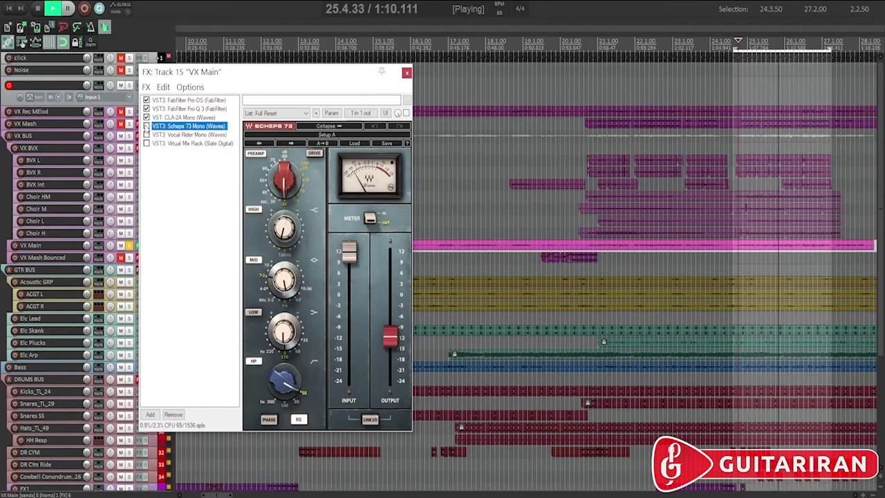
left_click(146, 127)
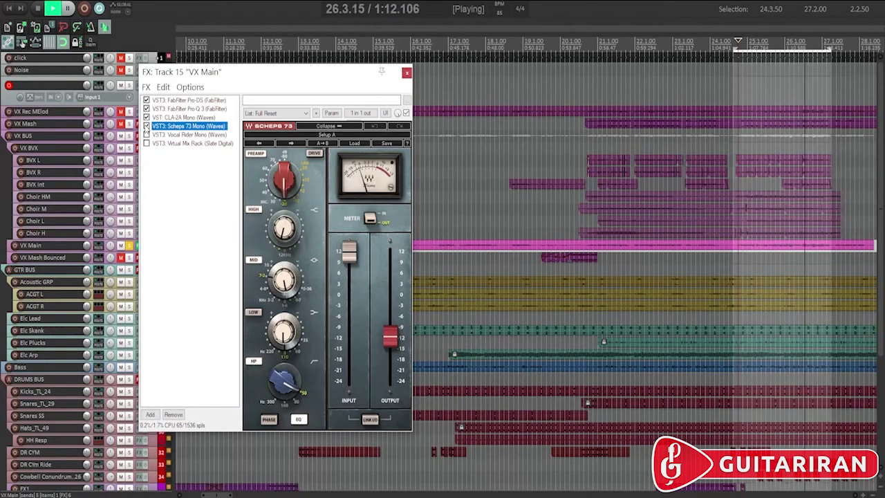
Compare soloed VX Main during playback with Scheps 73 Mono bypassed and active, leave it enabled, unsolo the track and stop
left_click(147, 127)
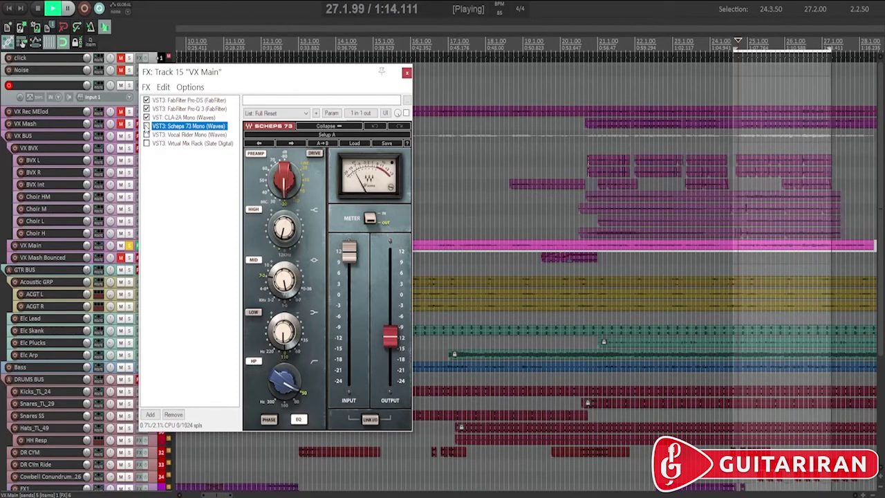
left_click(147, 126)
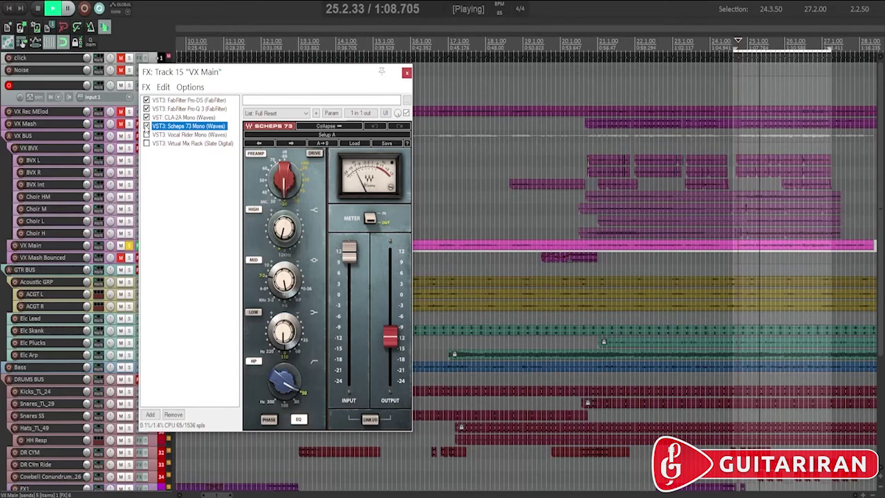
left_click(128, 245)
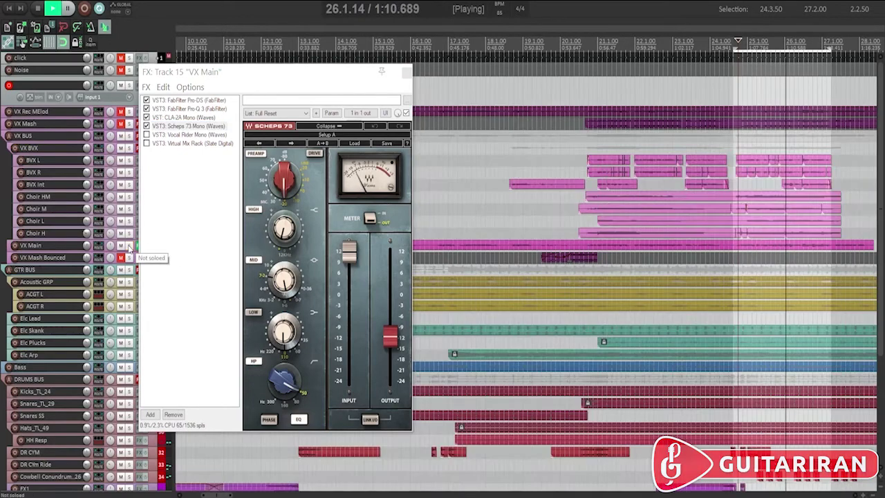
key("space")
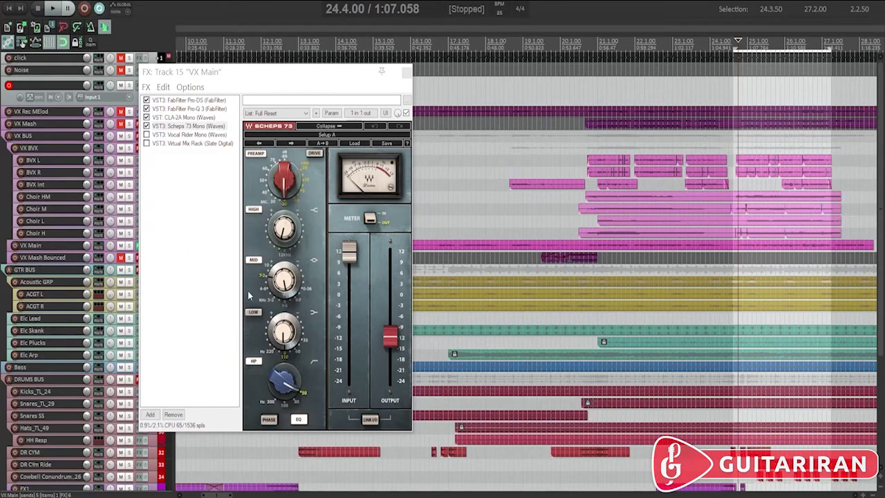
Review the Scheps 73 high and mid EQ knobs and input fader, compare soloed VX Main with it bypassed and active, and unsolo
left_click(287, 235)
mouse_move(287, 284)
mouse_move(351, 254)
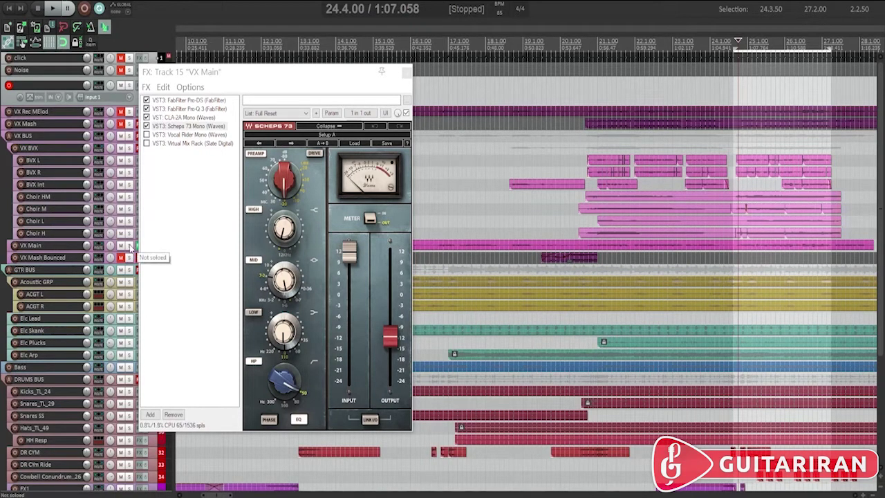
left_click(130, 247)
key("space")
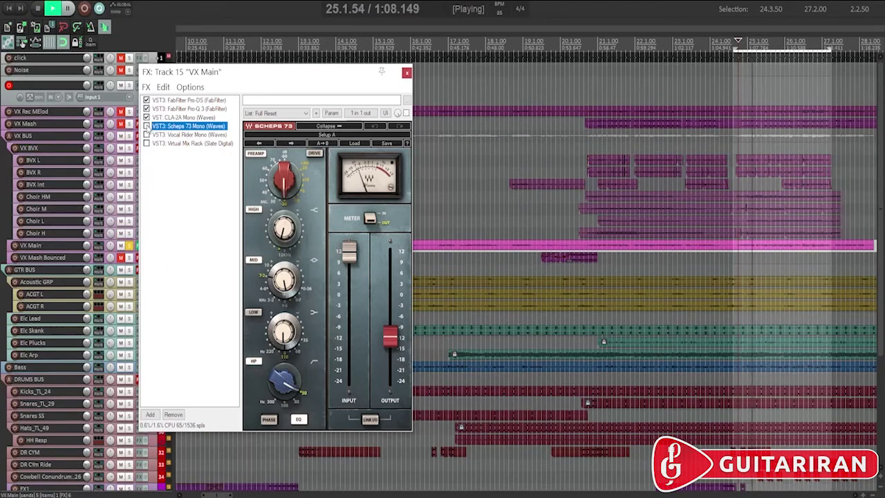
left_click(147, 127)
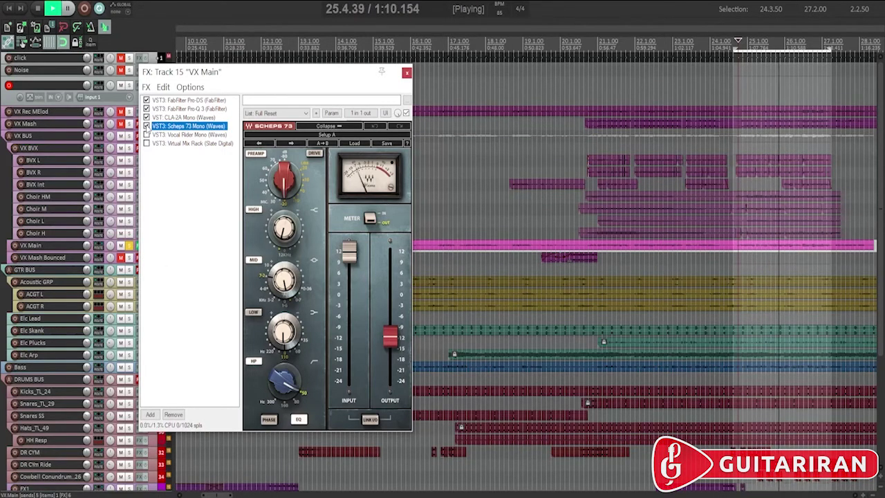
left_click(146, 126)
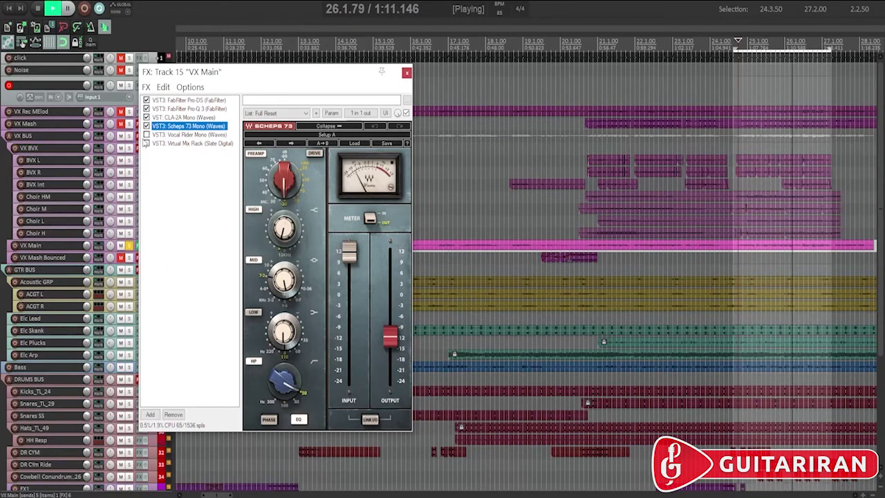
key("space")
left_click(129, 247)
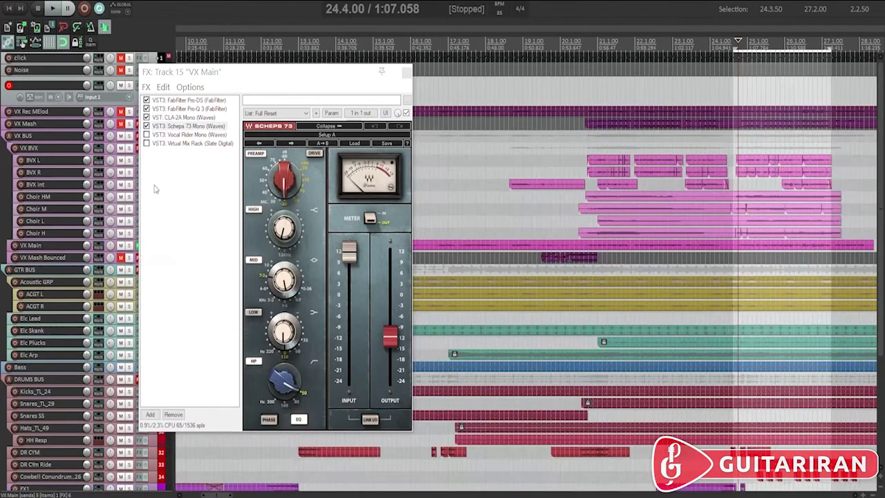
Show the Vocal Rider Mono plugin on VX Main and enable it
left_click(170, 136)
left_click(147, 135)
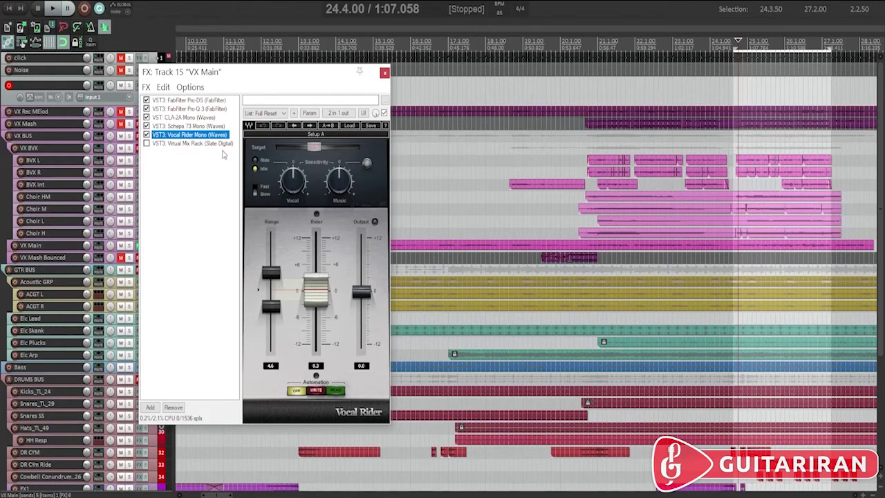
Show Virtual Mix Rack with its Revival module, enable it while playing VX Main soloed to hear the effect, and stop and unsolo
left_click(186, 144)
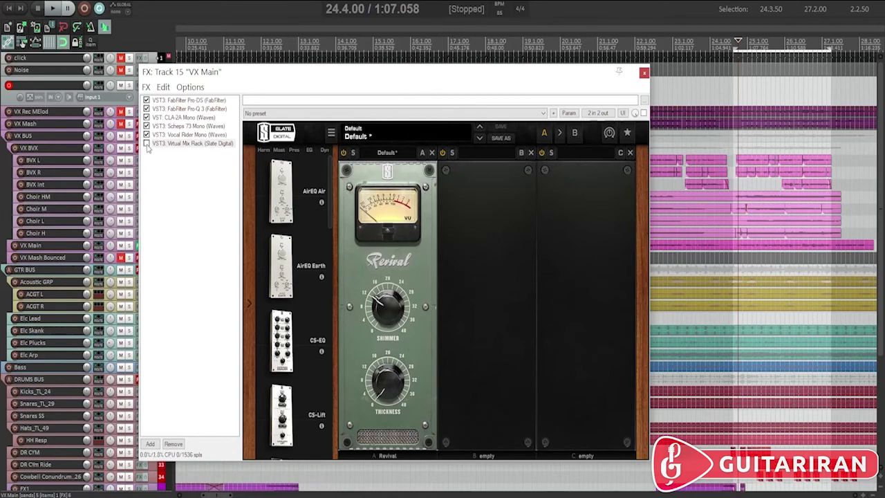
key("space")
left_click(146, 144)
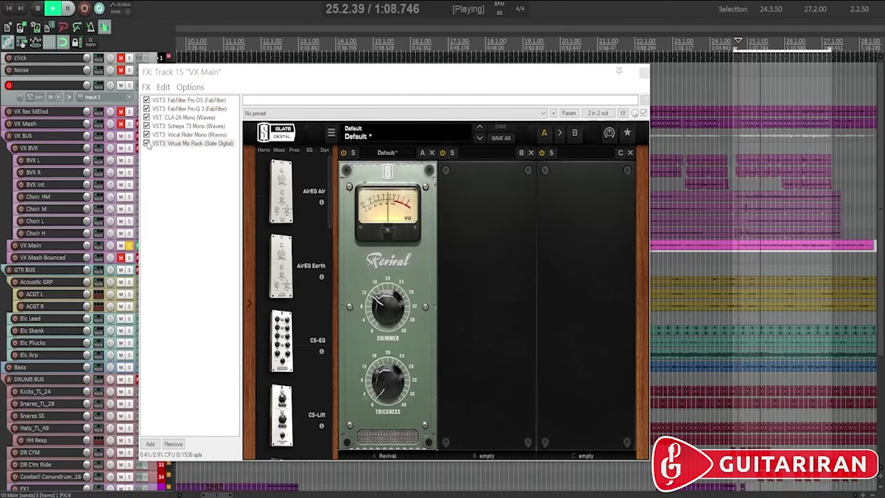
left_click(148, 144)
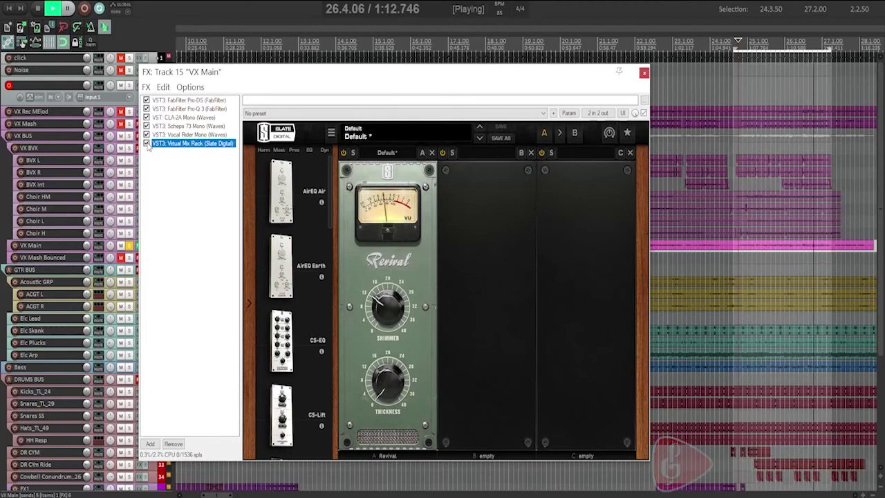
key("space")
left_click(128, 246)
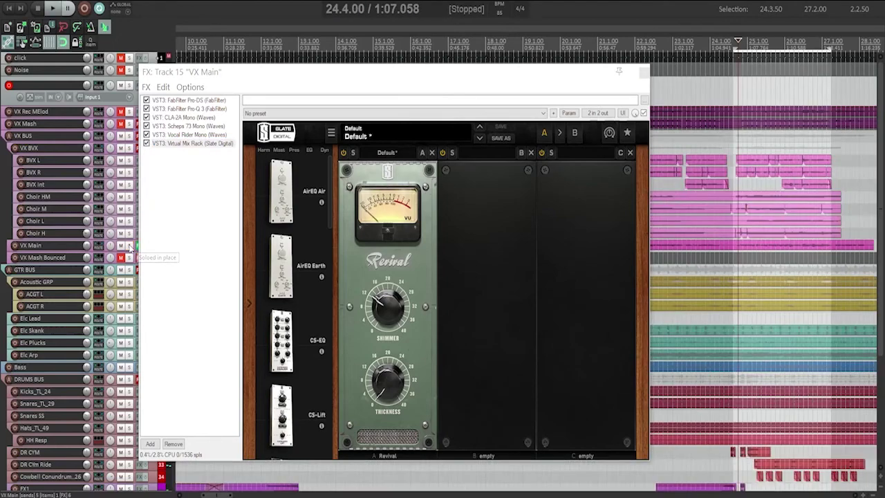